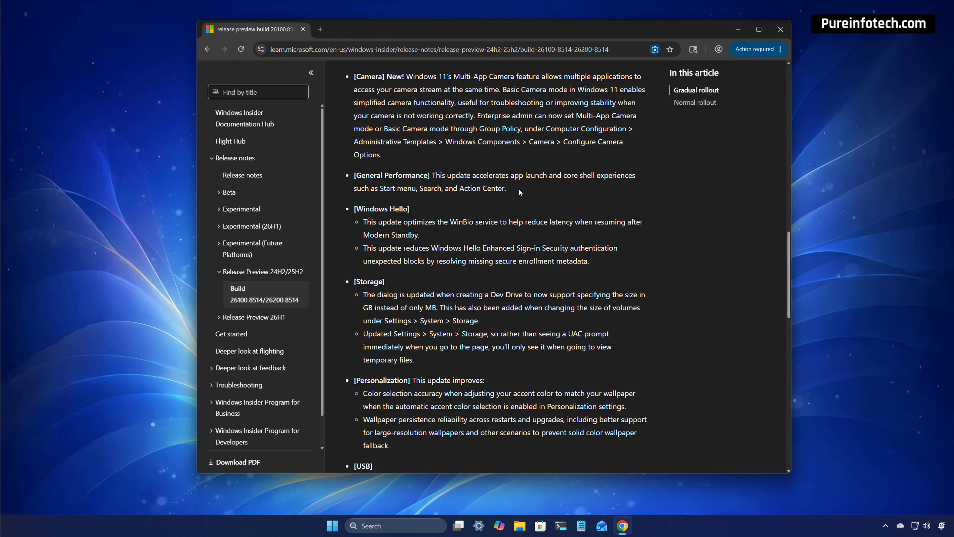
Highlight the General Performance entry about faster app launch and core shell experiences in the build release notes
left_click_drag(518, 189, 435, 183)
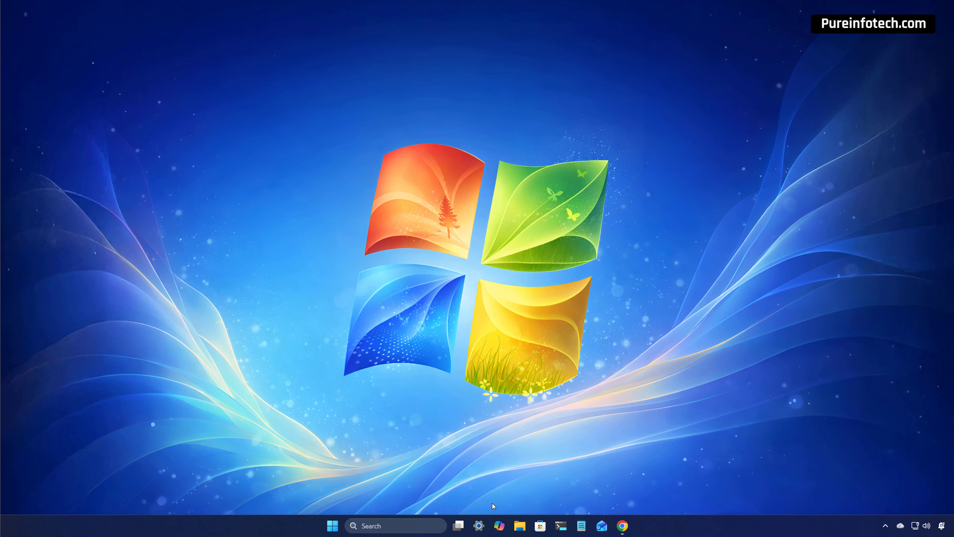
Open the Windows Insider Program settings under Windows Update and start joining the program
left_click(479, 525)
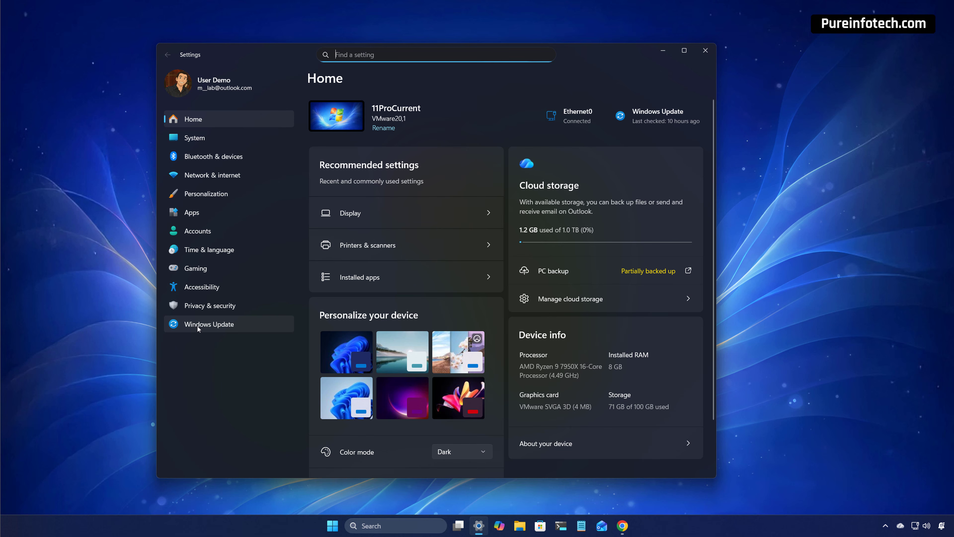
left_click(198, 325)
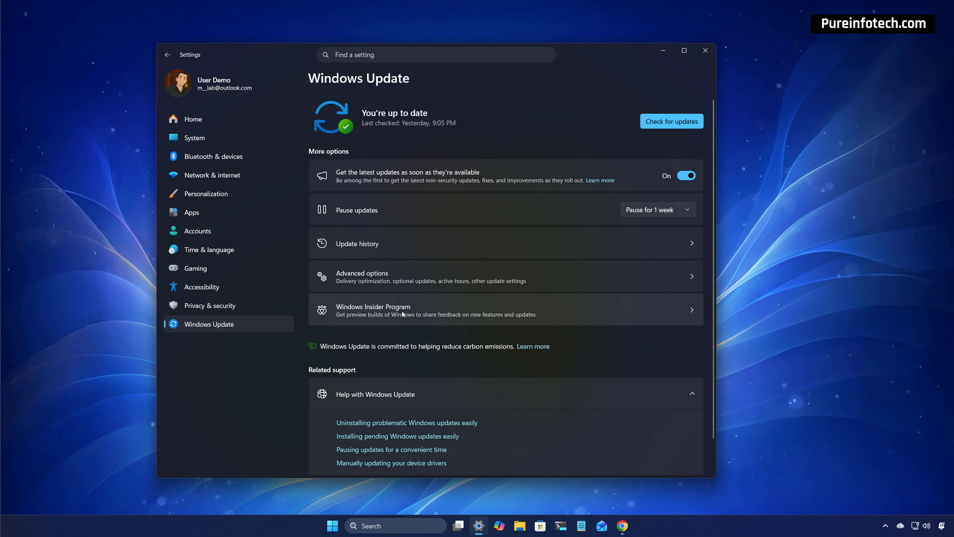
left_click(402, 313)
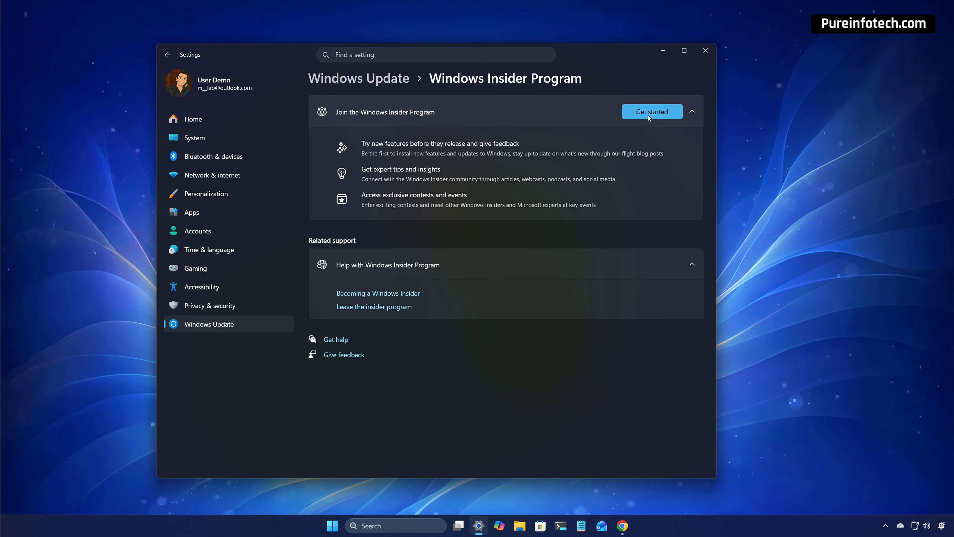
left_click(648, 115)
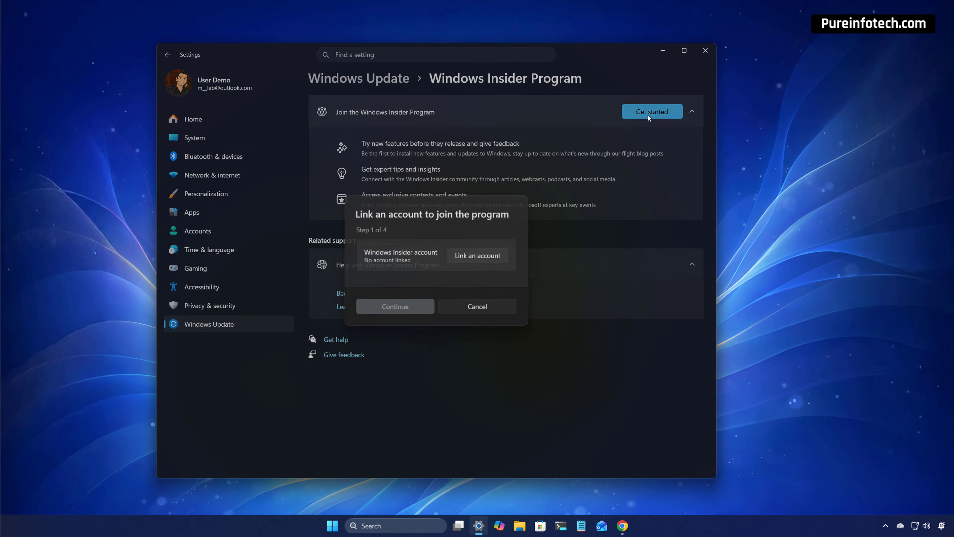
Link the device's current Microsoft account to the Windows Insider Program and continue to the channel choice
left_click(474, 259)
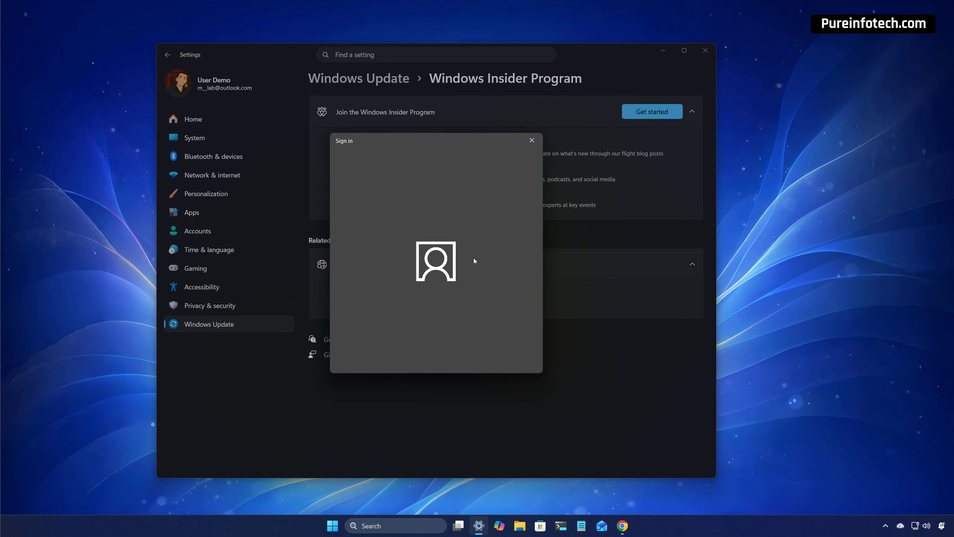
left_click(385, 243)
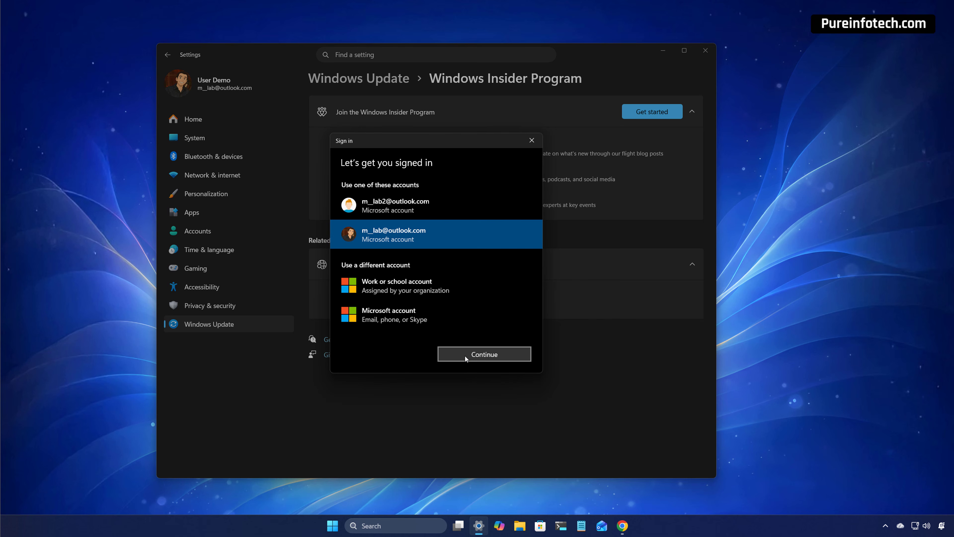
left_click(484, 354)
left_click(394, 304)
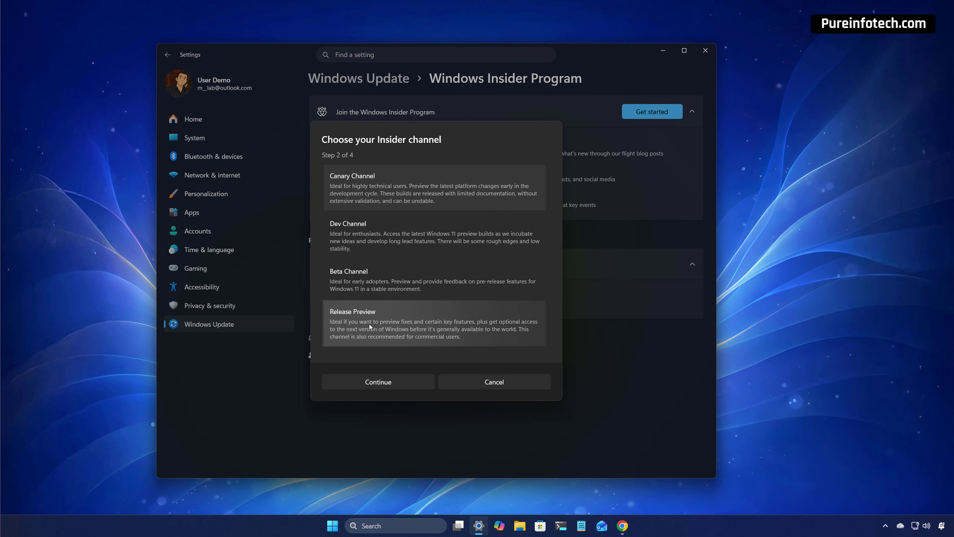
Choose the Release Preview channel, accept the program agreements and restart the device to finish enrolling
left_click(371, 326)
left_click(359, 385)
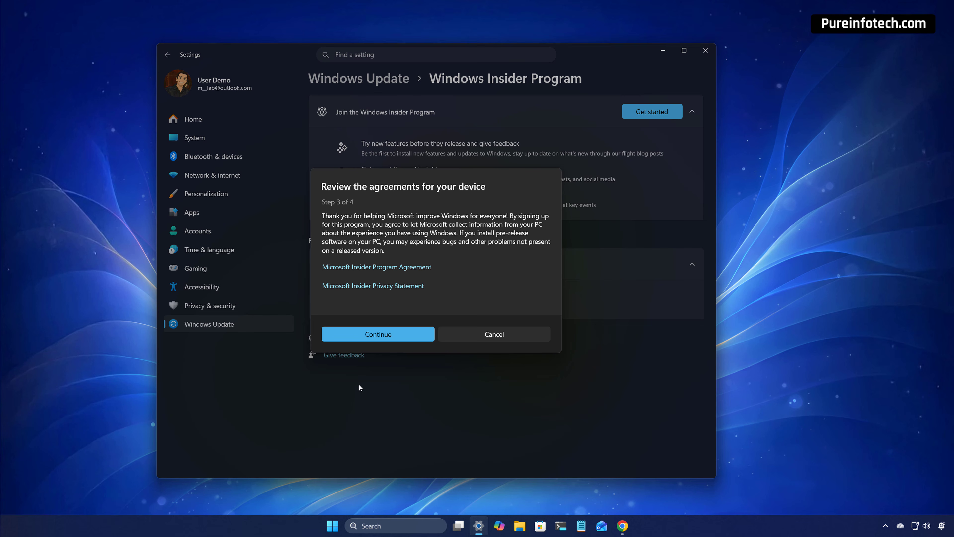
left_click(386, 335)
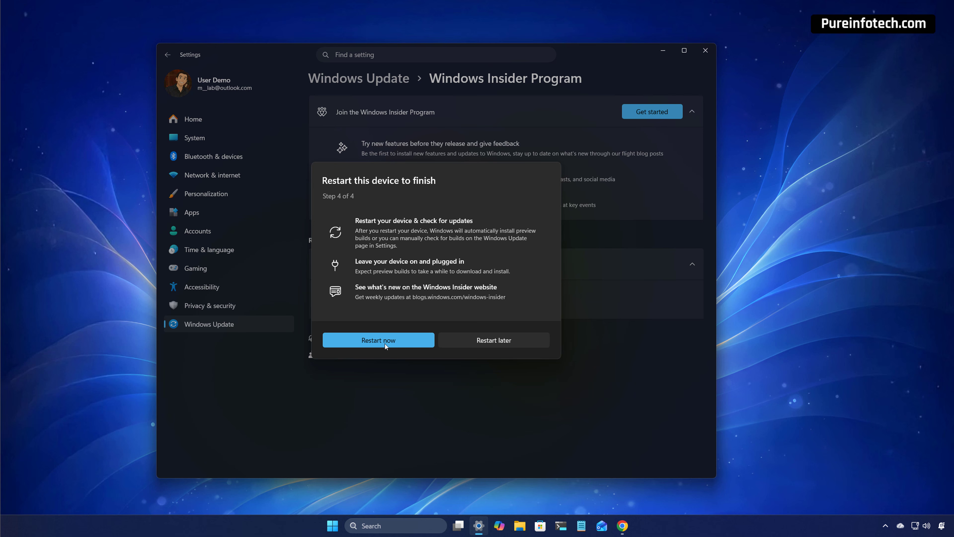
left_click(384, 343)
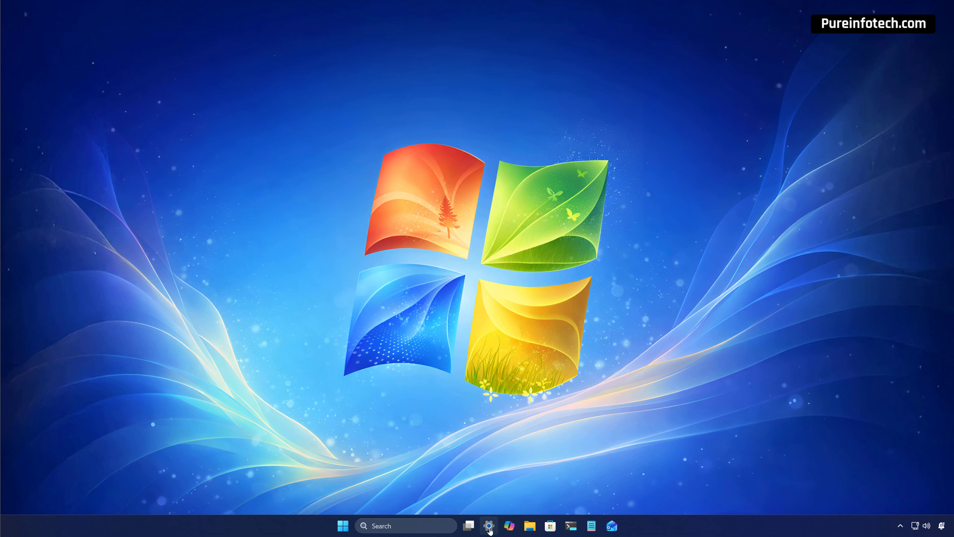
Open the Windows Update settings after the restart
left_click(489, 526)
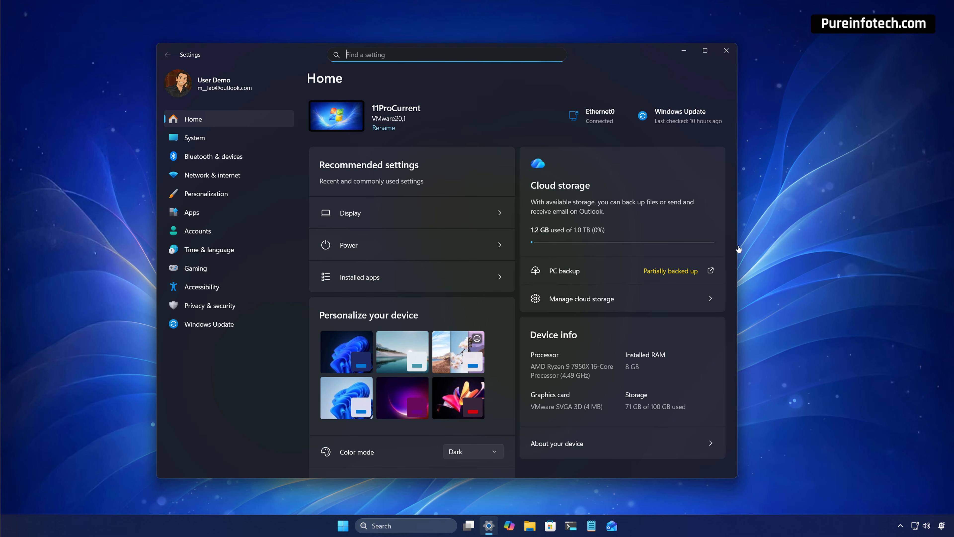
left_click(216, 332)
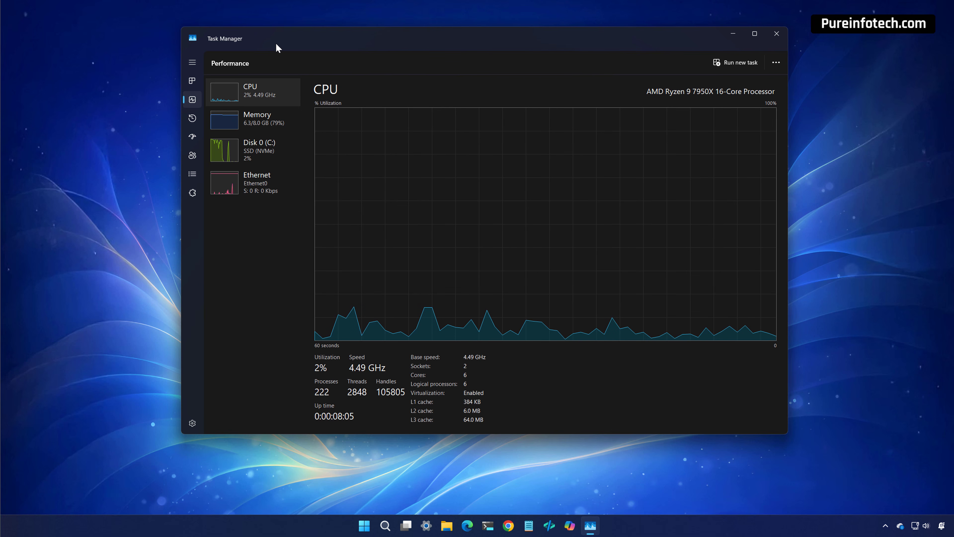
Open and dismiss the Start menu and its quick-link menu while watching the CPU graph in Task Manager
left_click(364, 526)
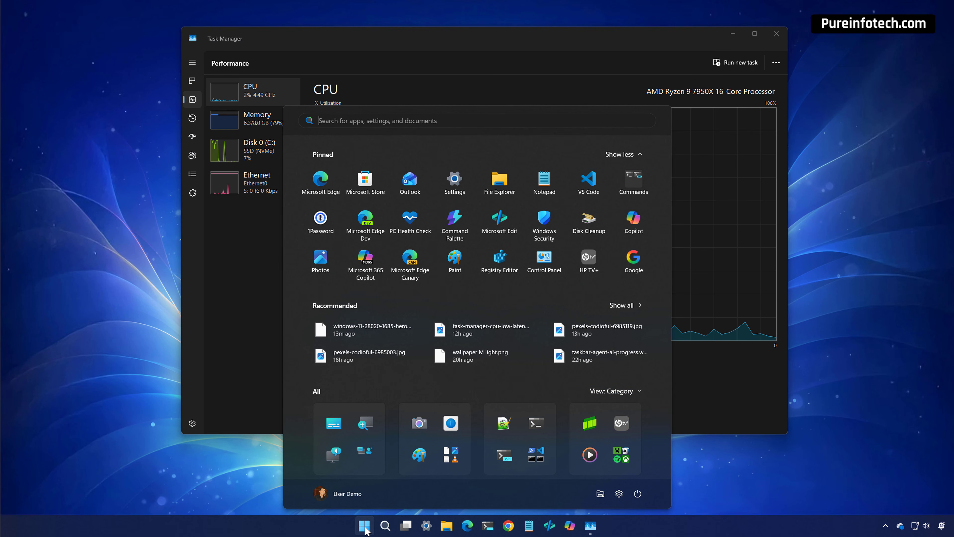
left_click(364, 526)
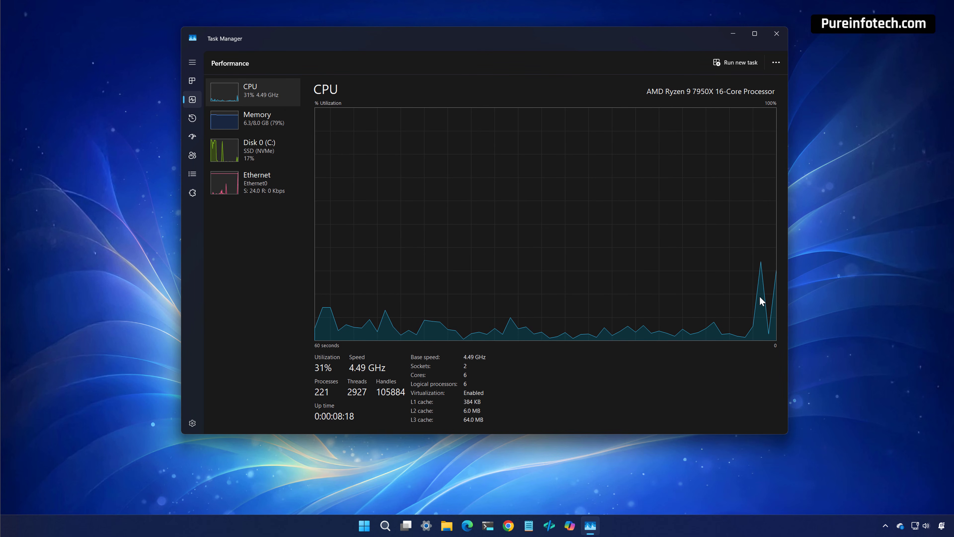
right_click(362, 527)
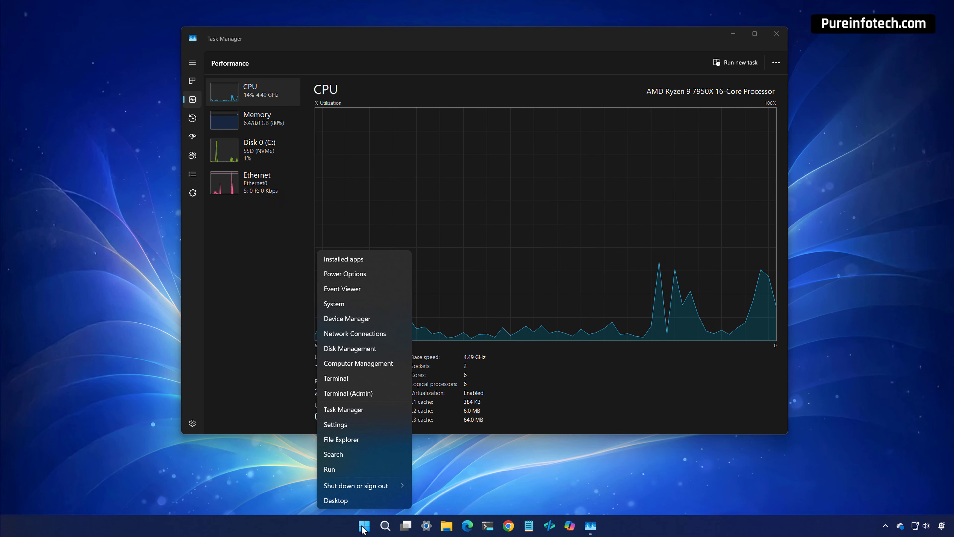
left_click(562, 395)
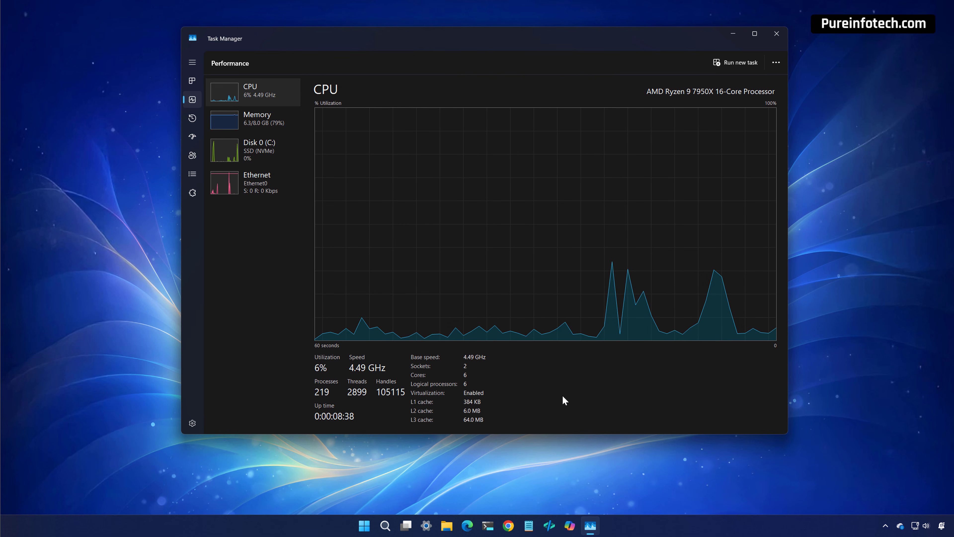
Launch File Explorer, minimize its window to examine the CPU graph in Task Manager, and close it
left_click(447, 527)
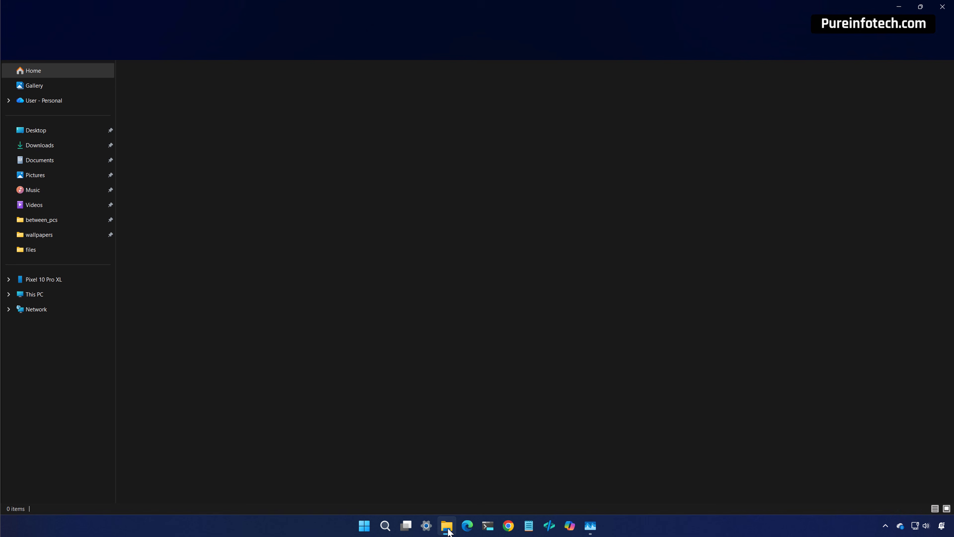
double_click(706, 12)
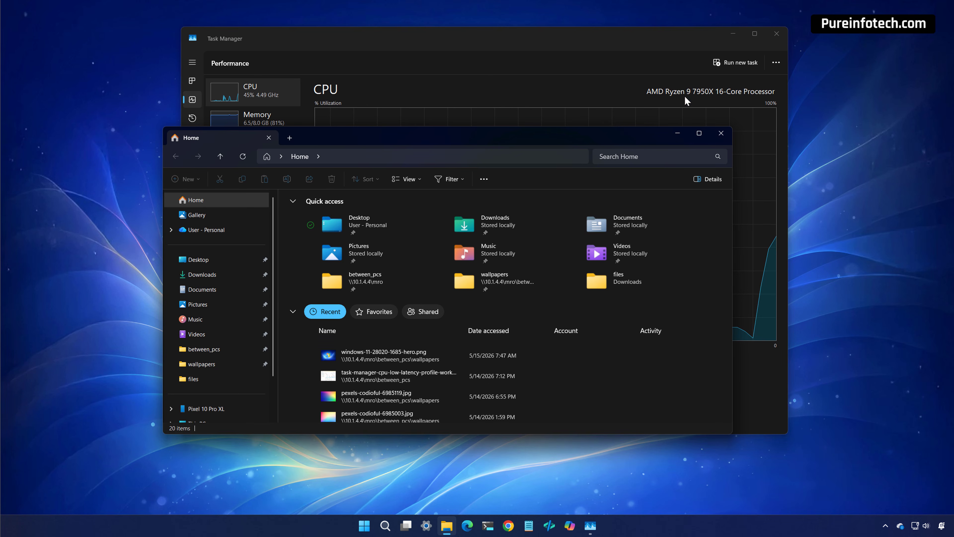
left_click(676, 135)
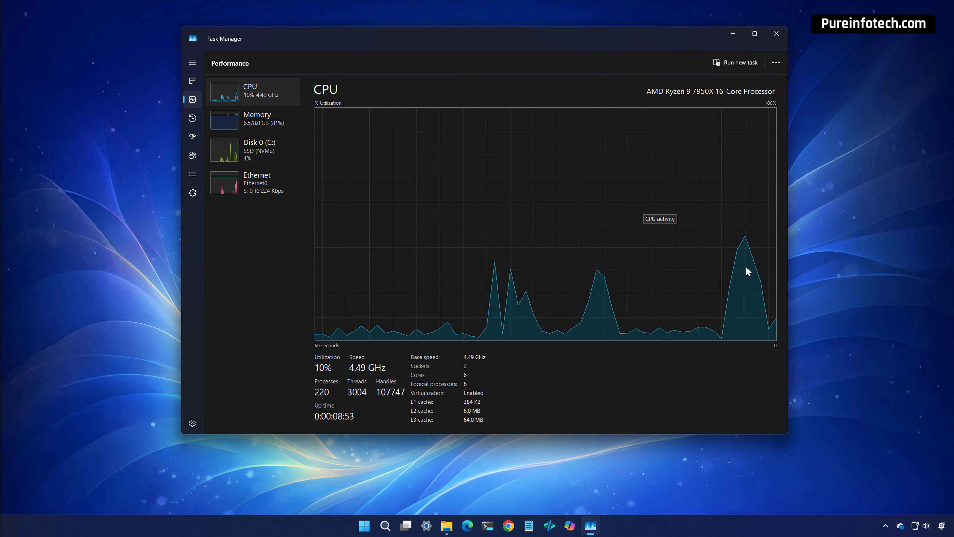
left_click(452, 524)
right_click(452, 523)
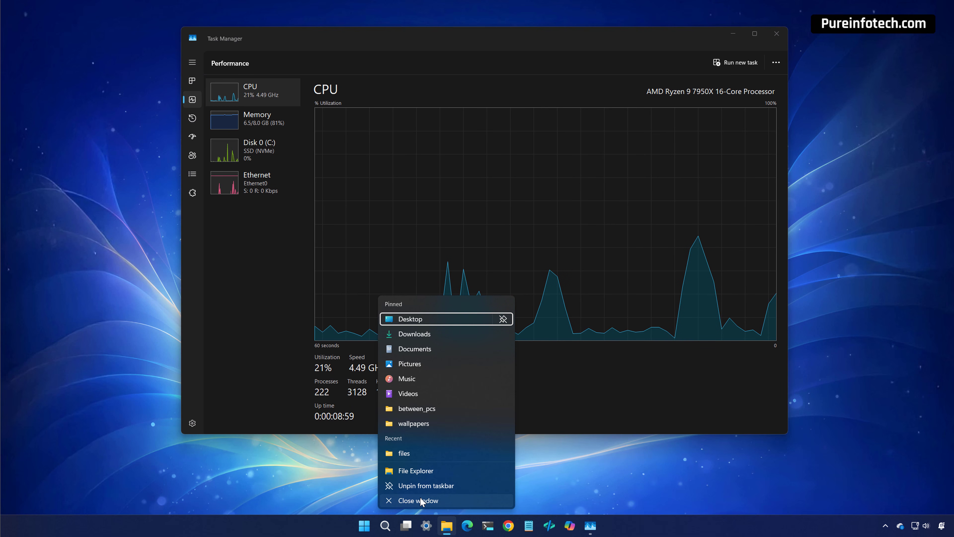
left_click(422, 500)
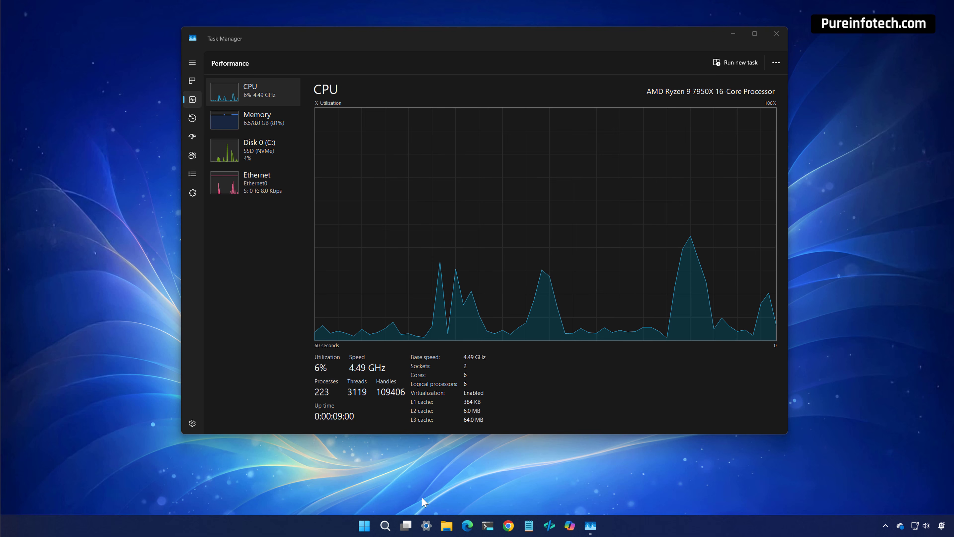
Launch Copilot, minimize it to examine the CPU graph in Task Manager, and close the app
left_click(568, 526)
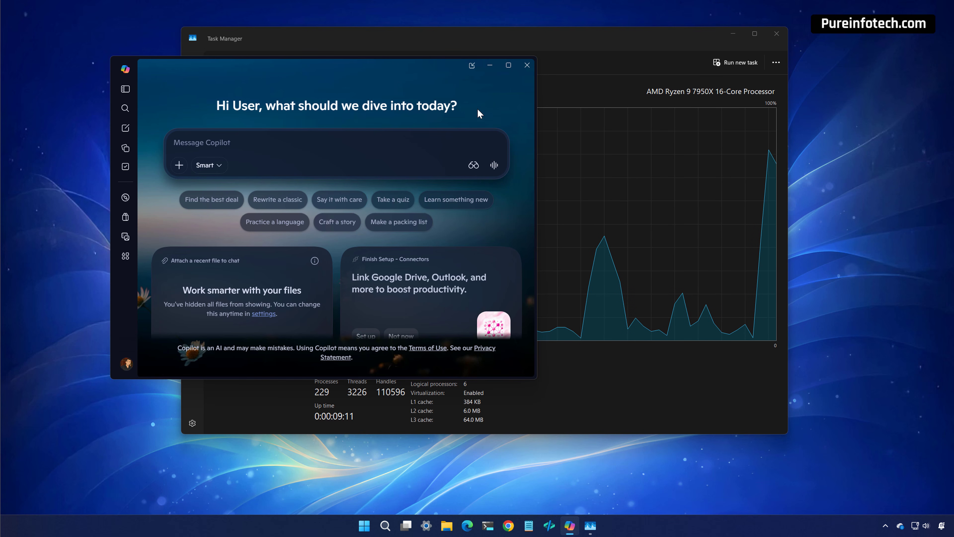
left_click(490, 66)
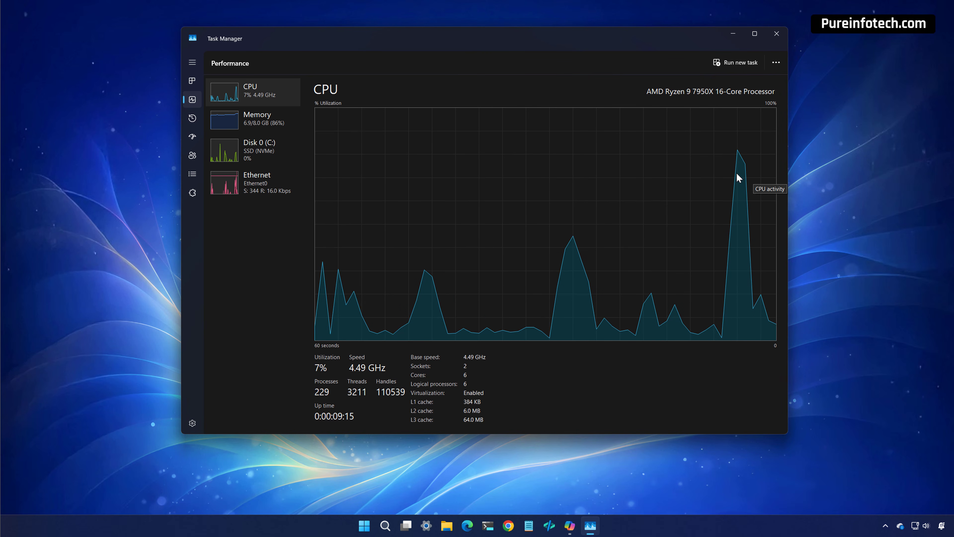
right_click(569, 525)
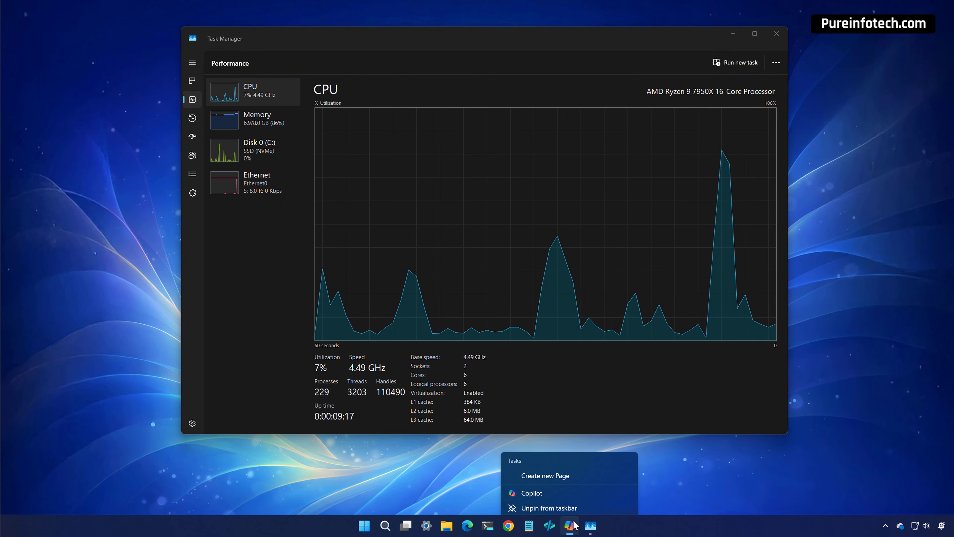
left_click(567, 485)
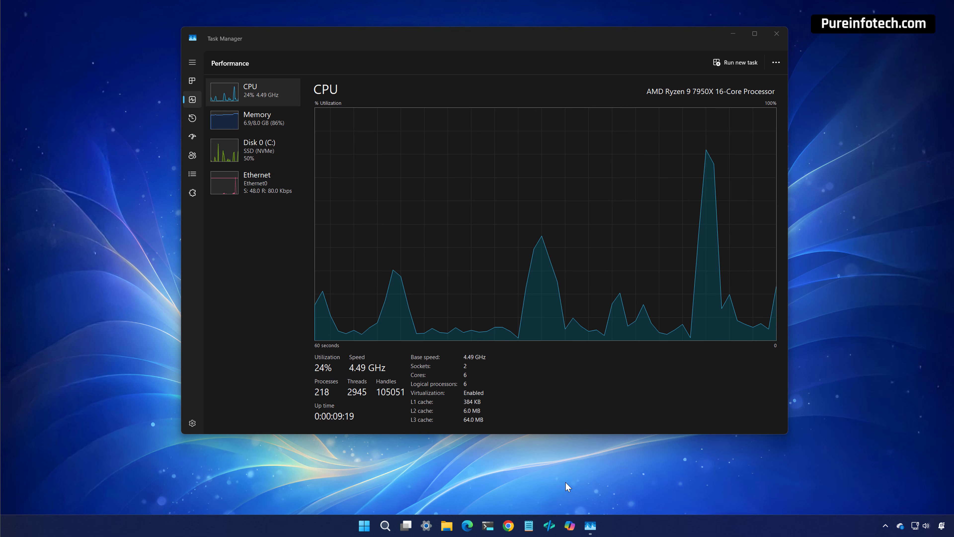
Launch Settings, restore its window to a smaller size and minimize it to examine the CPU graph
left_click(428, 527)
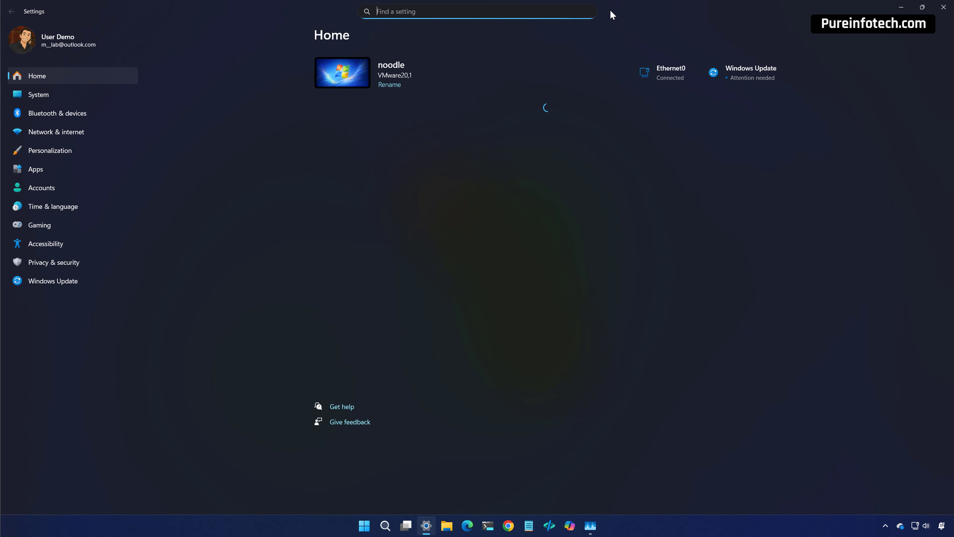
double_click(611, 13)
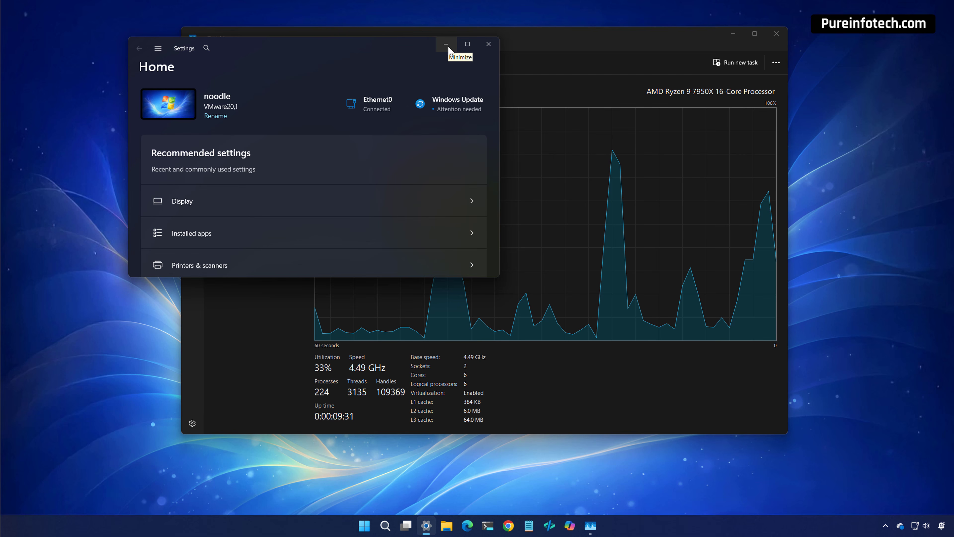
left_click(447, 44)
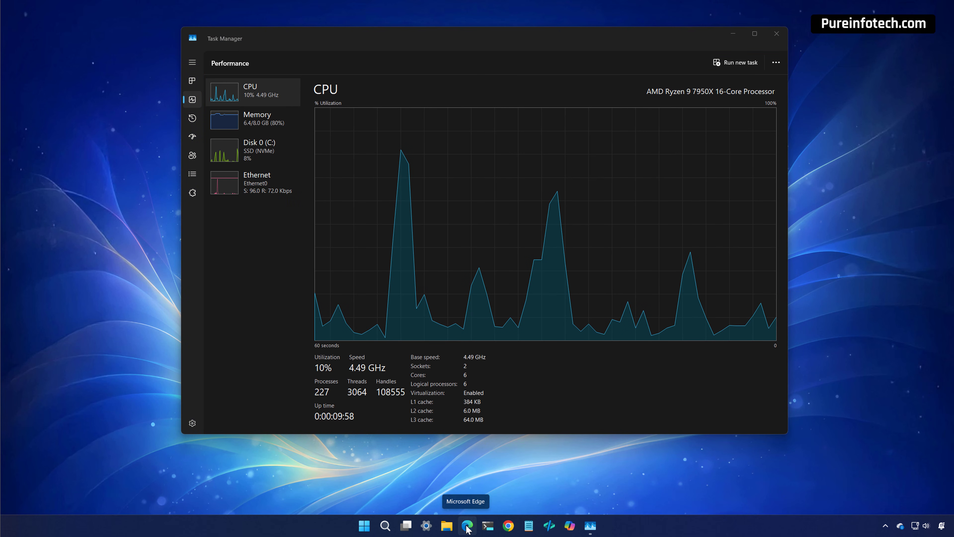
Launch Microsoft Edge and minimize it to examine the CPU graph in Task Manager
left_click(466, 526)
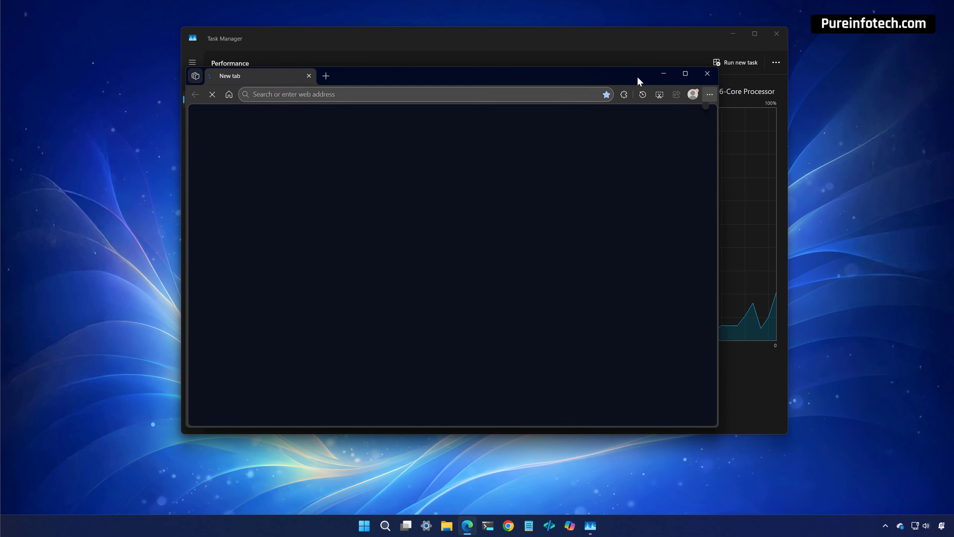
left_click(663, 74)
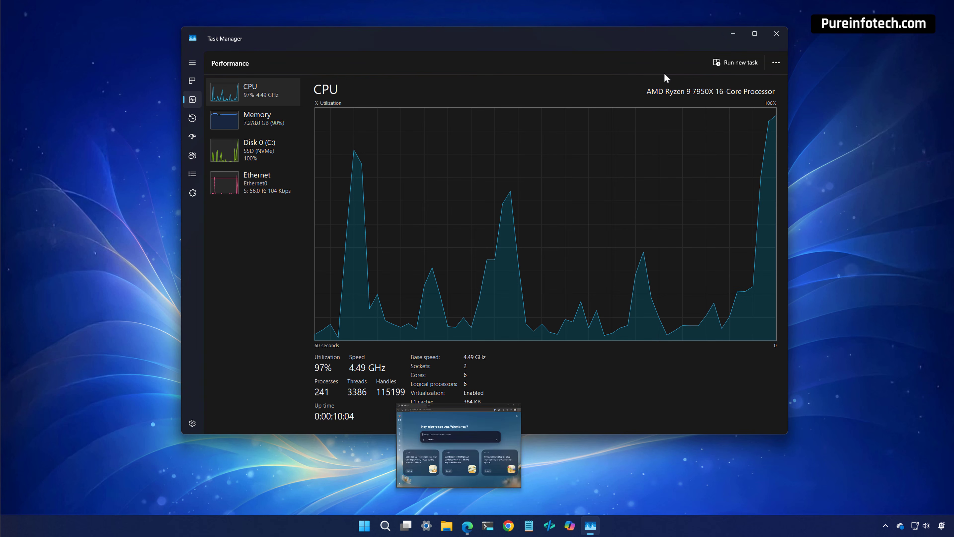